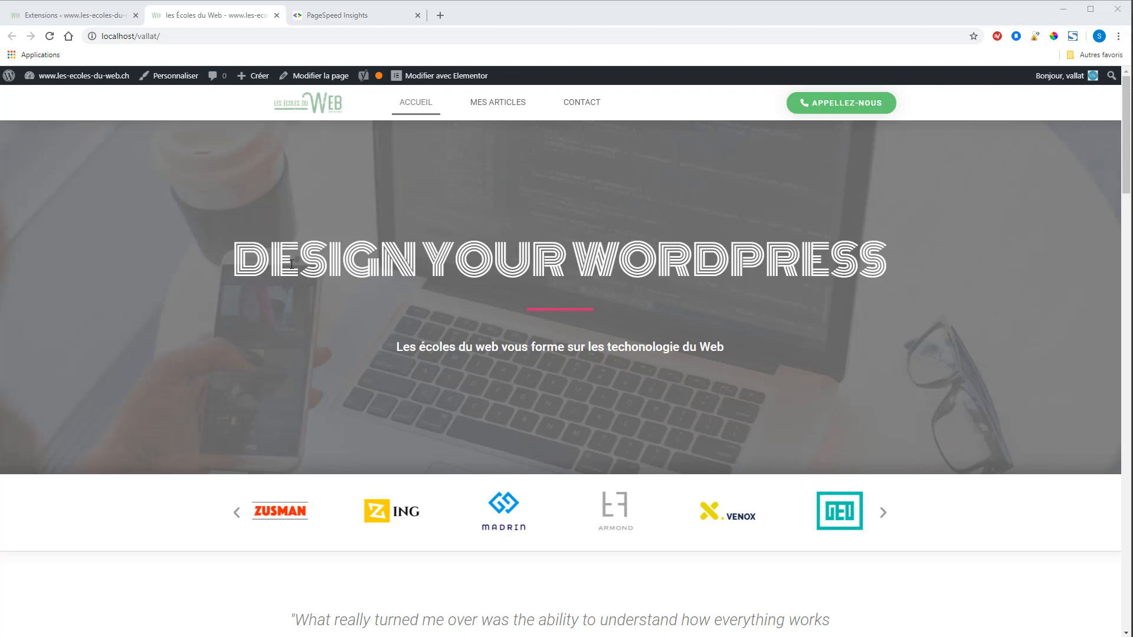
left_click_drag(210, 256, 539, 324)
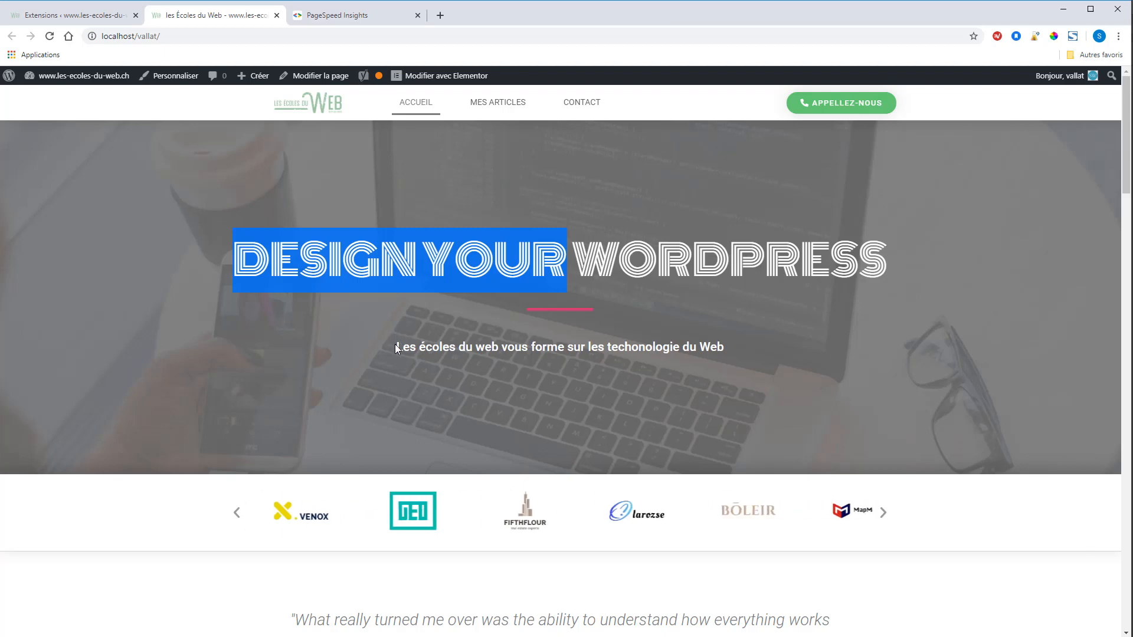
left_click_drag(395, 345, 492, 348)
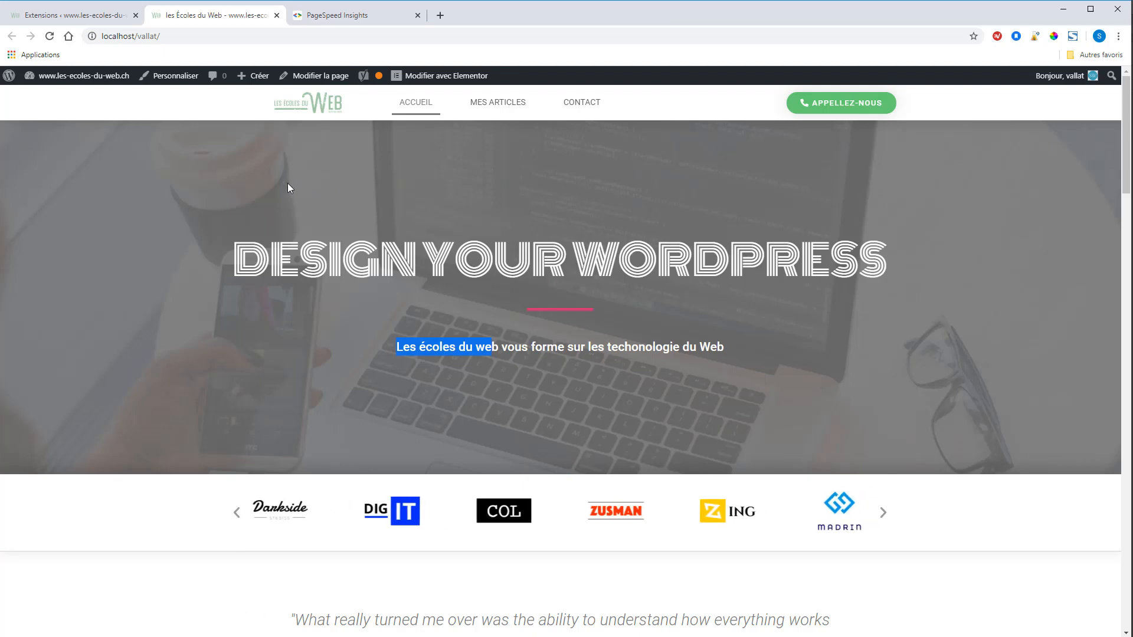
Go to the WordPress page for adding extensions and search the directory for "wp-cache".
left_click(88, 15)
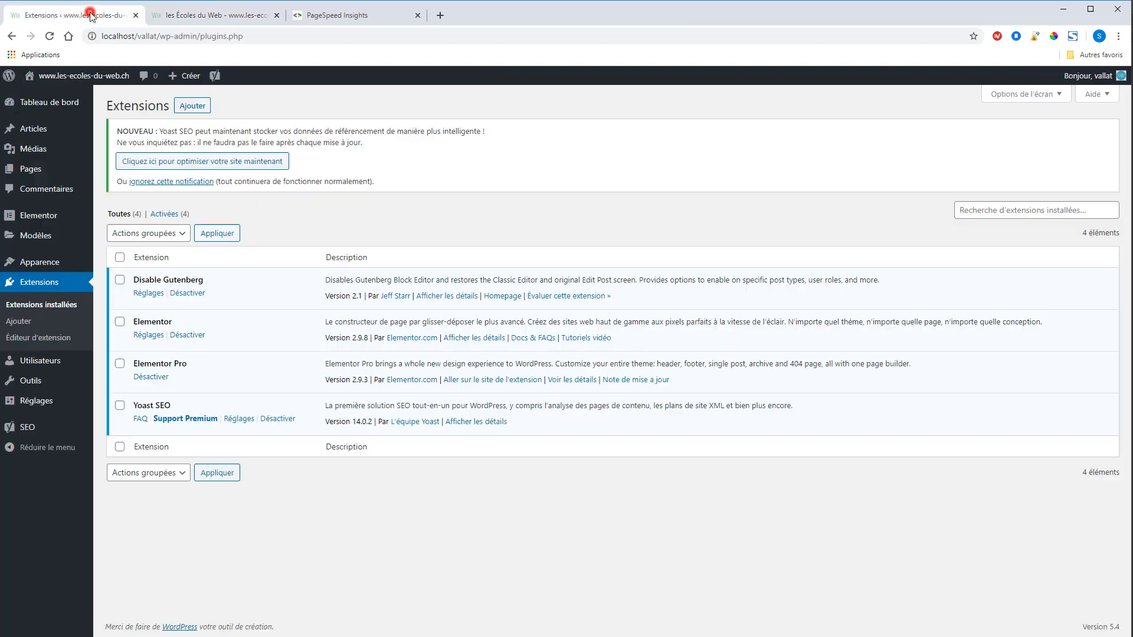
left_click(192, 106)
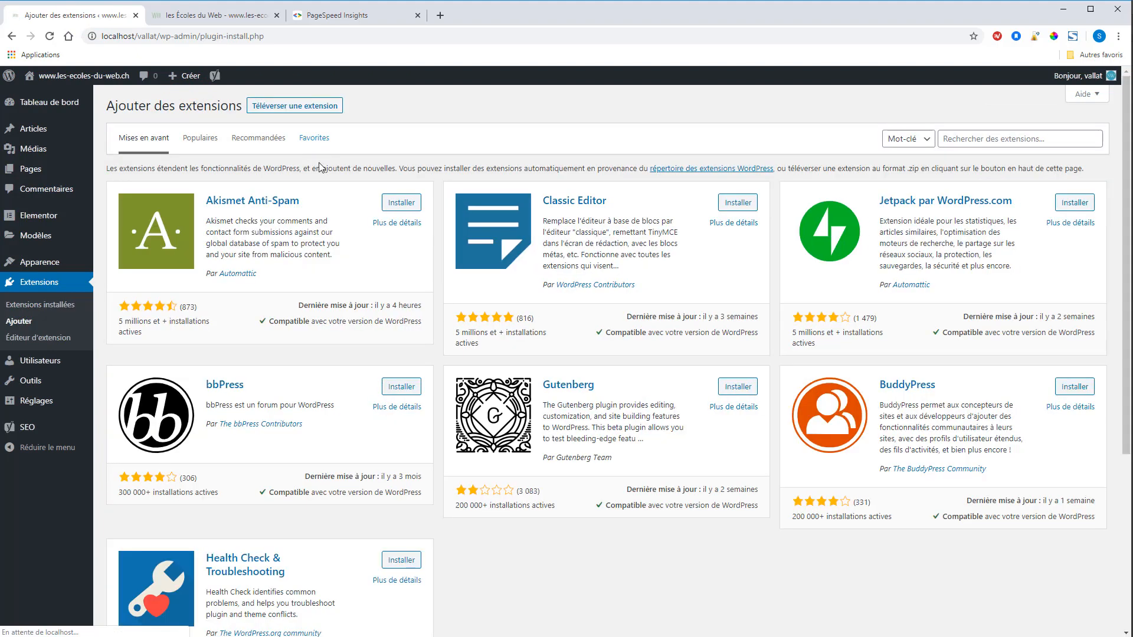
left_click(976, 140)
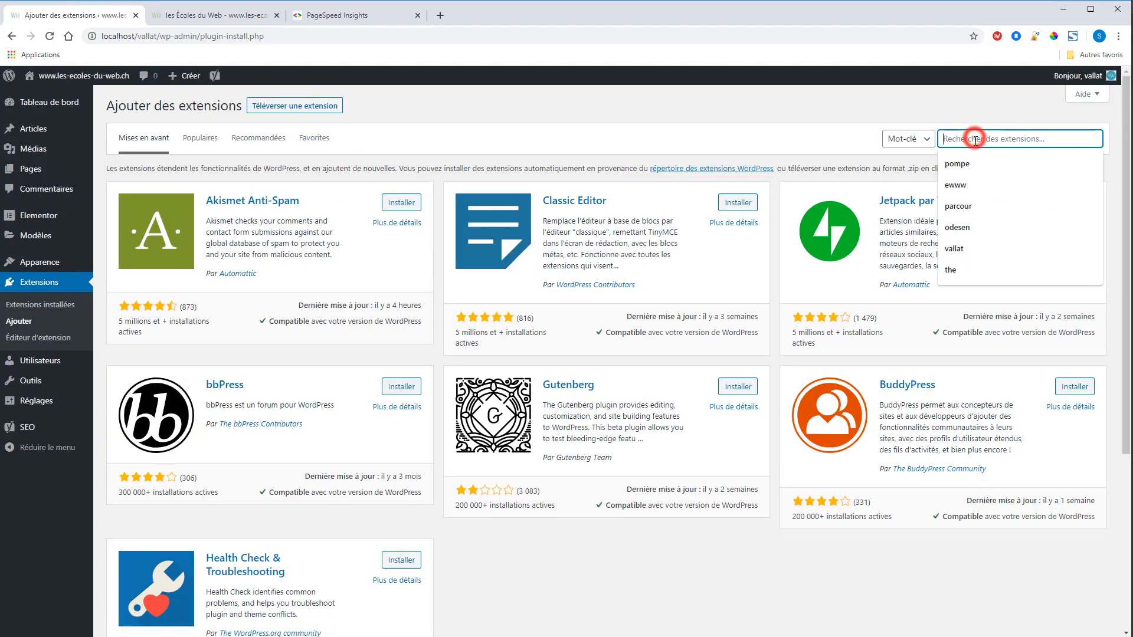
type("wp-cache")
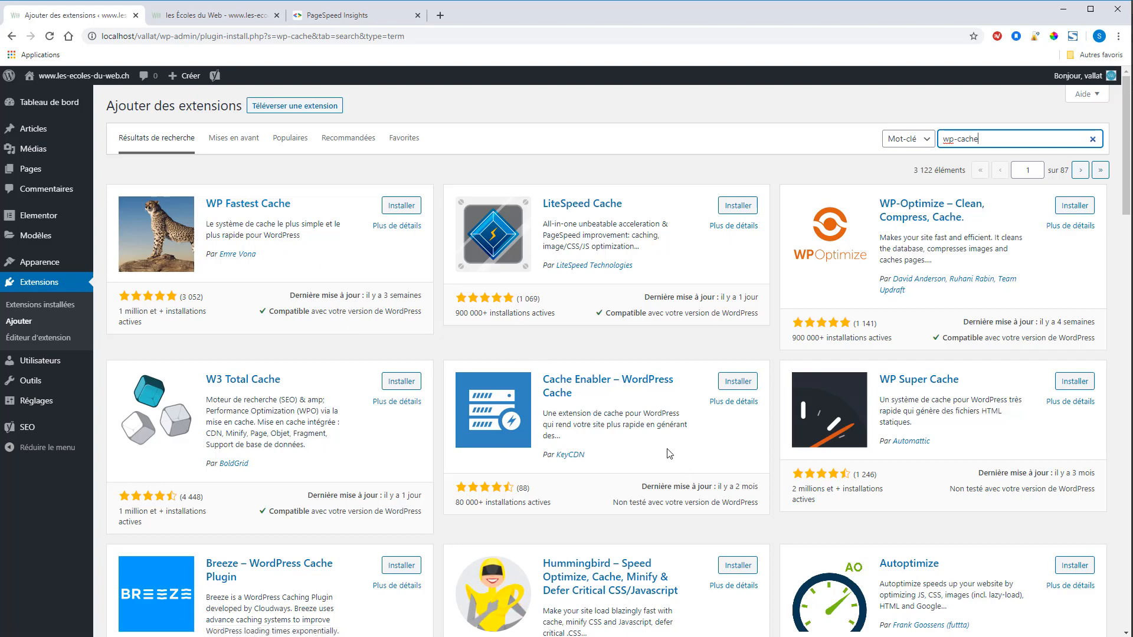
Install and activate the WP Super Cache extension from the search results.
scroll(890, 450, "down", 3)
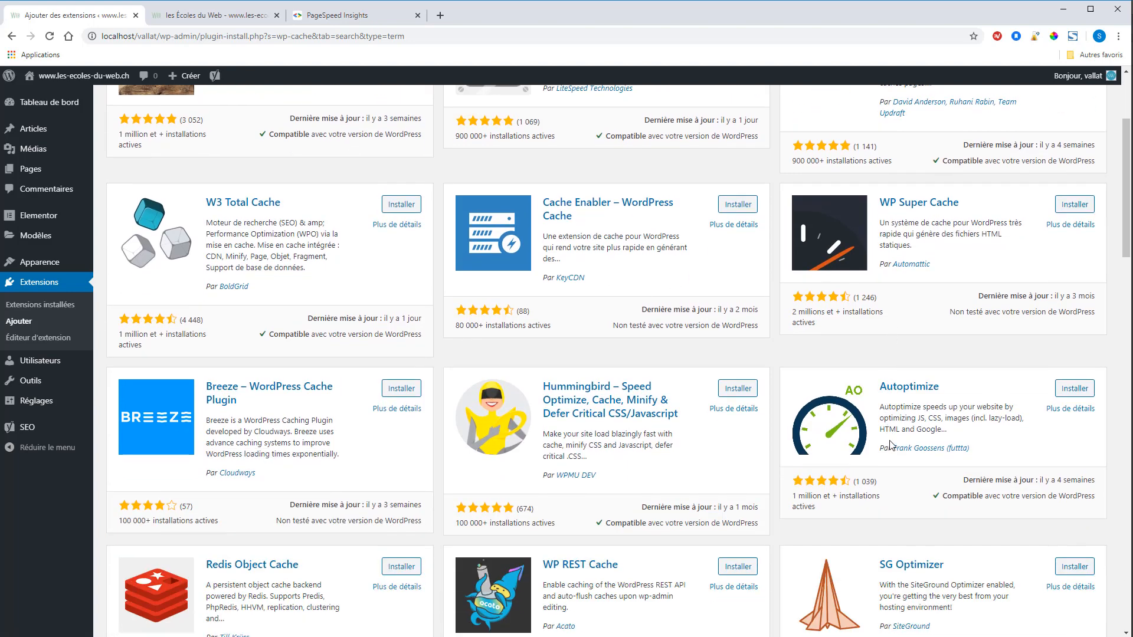
scroll(891, 446, "down", 2)
scroll(909, 444, "down", 2)
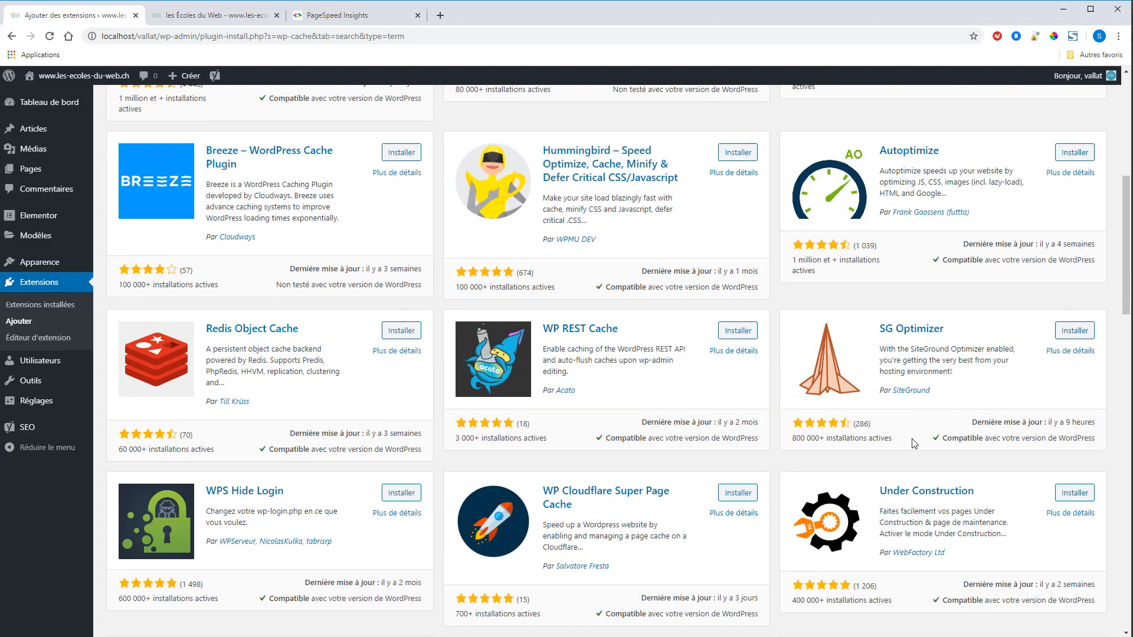
scroll(915, 443, "up", 6)
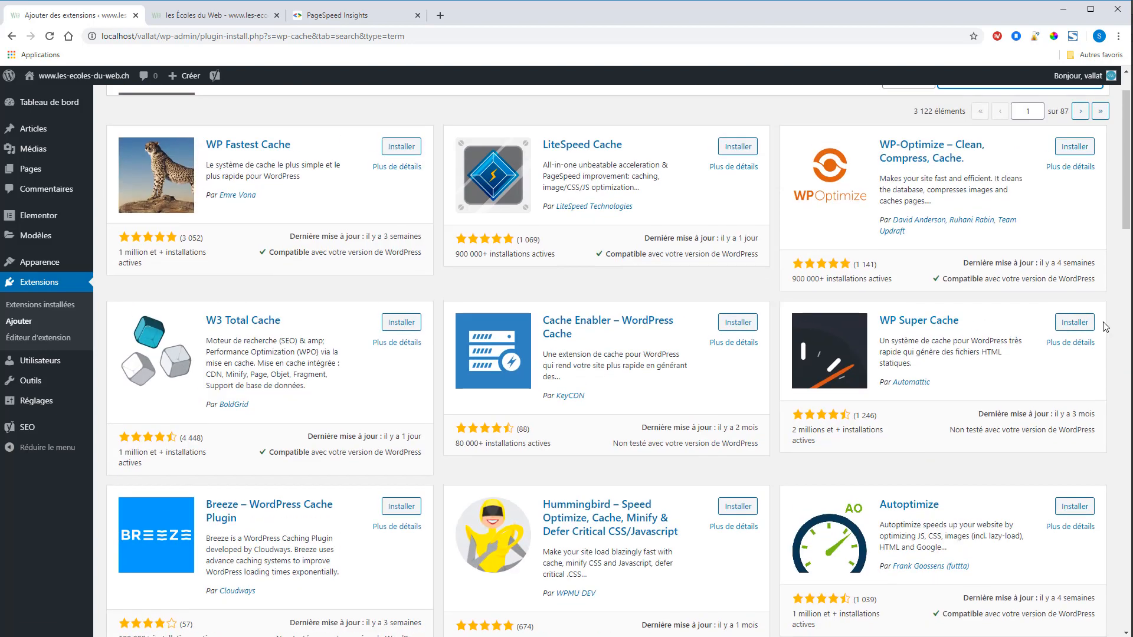
left_click(1075, 322)
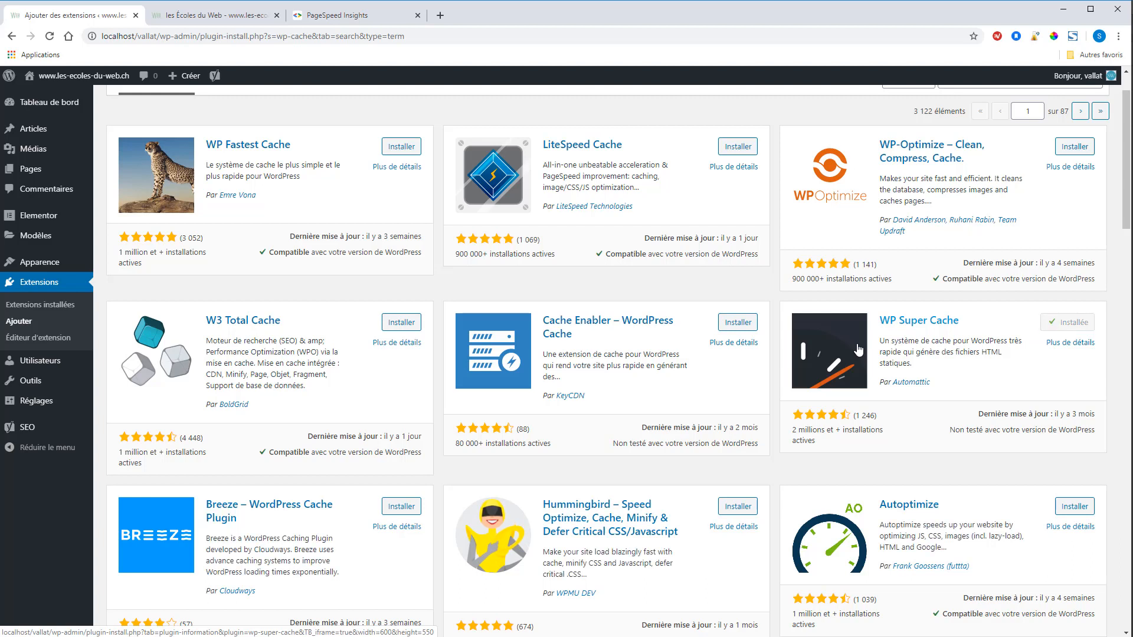
left_click(1076, 326)
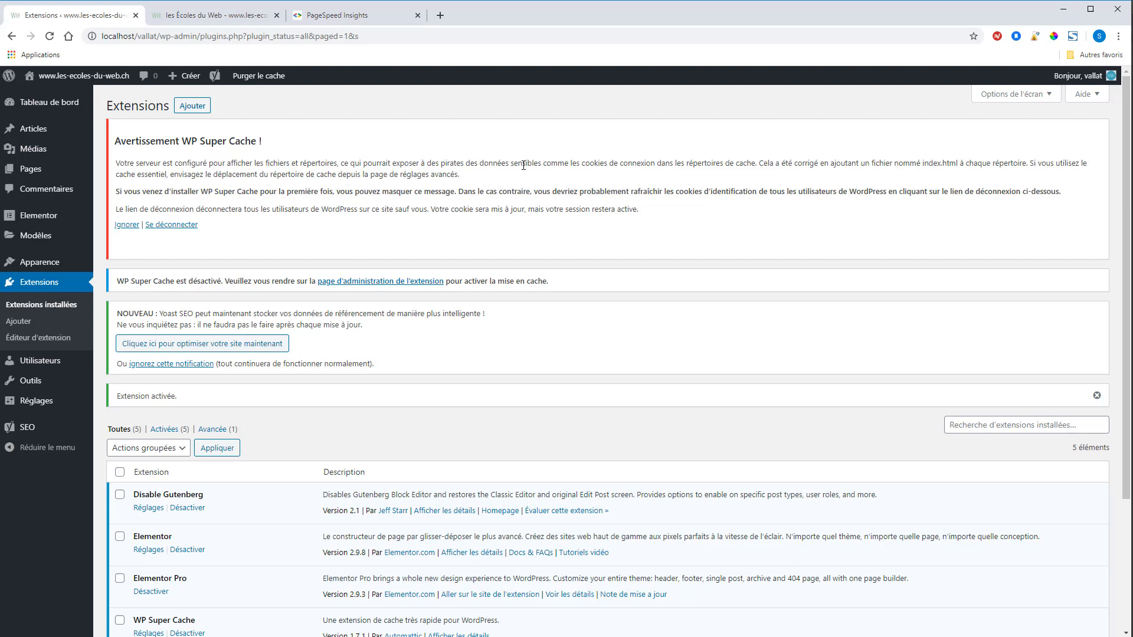
Open the WP Super Cache settings and dismiss the "Avertissement WP Super Cache !" notice.
left_click_drag(116, 164, 351, 165)
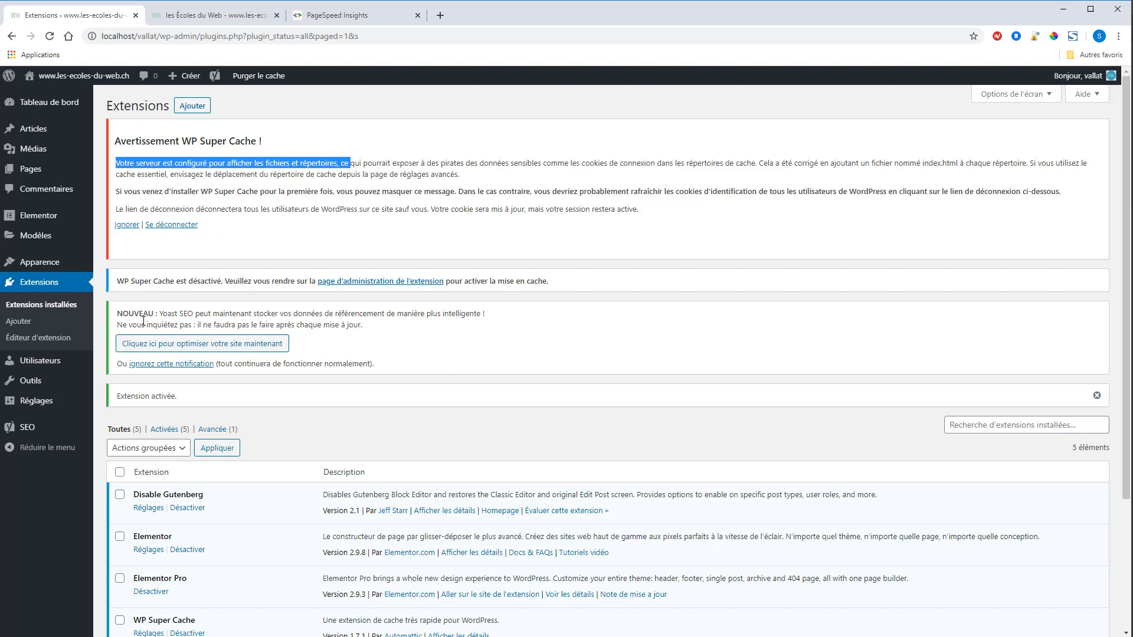
mouse_move(53, 400)
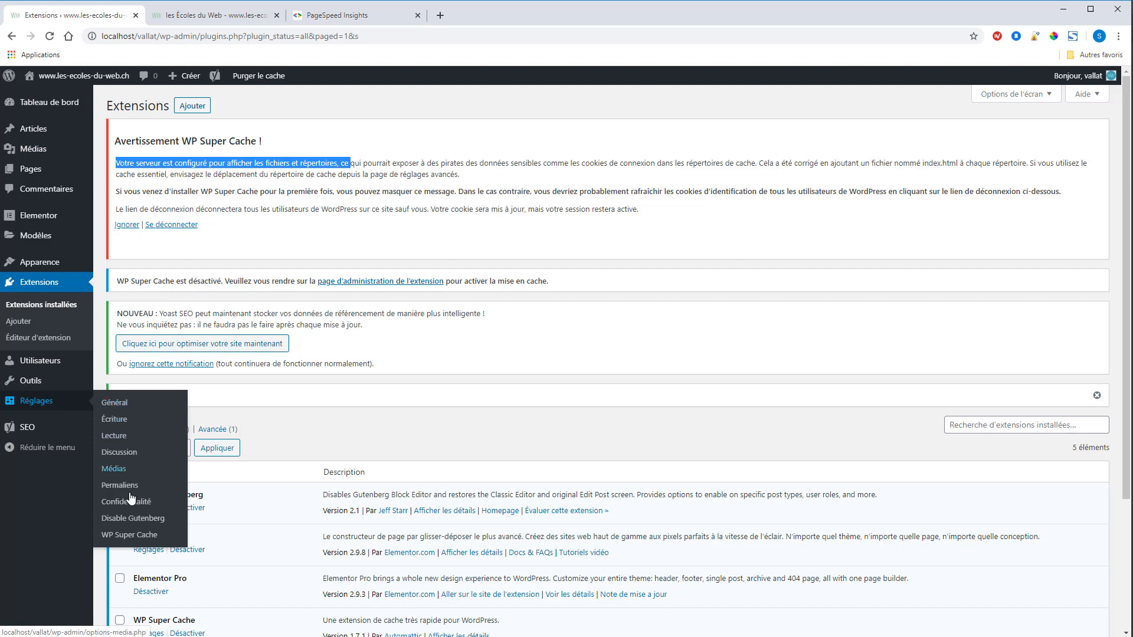
left_click(136, 536)
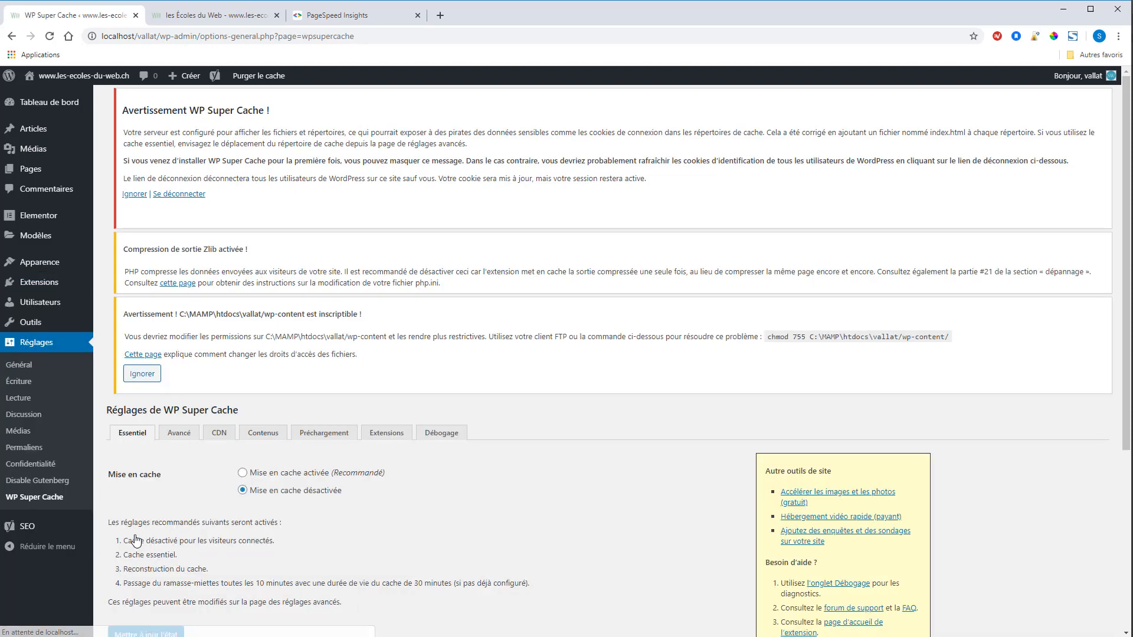
left_click(135, 196)
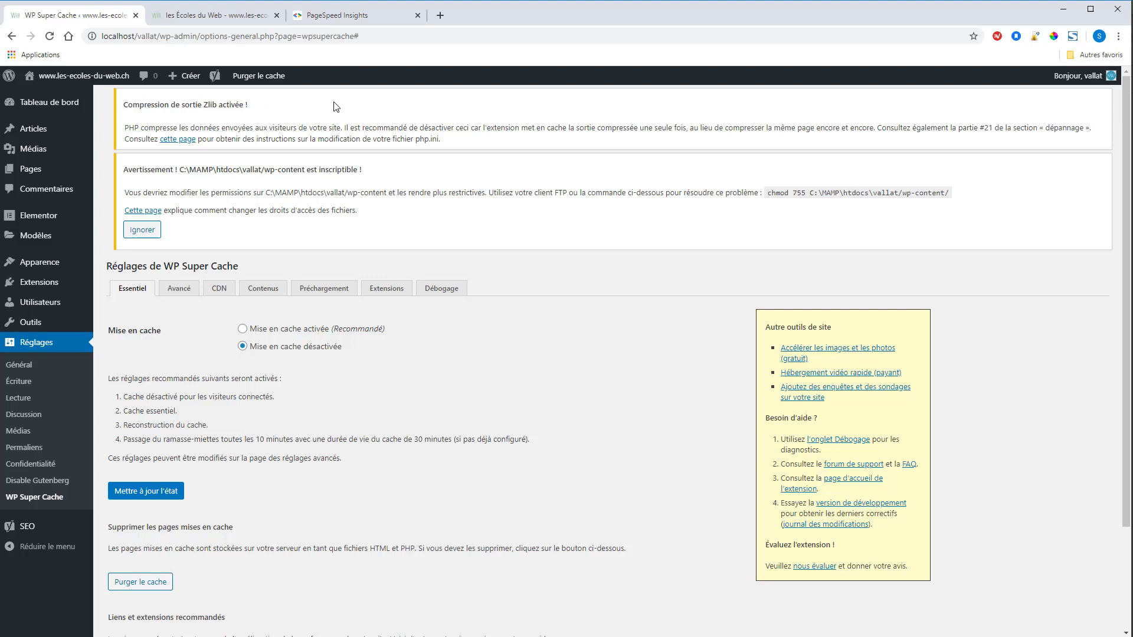
Enable caching with "Mise en cache activée (Recommandé)" and save the essential settings.
left_click_drag(439, 139, 131, 126)
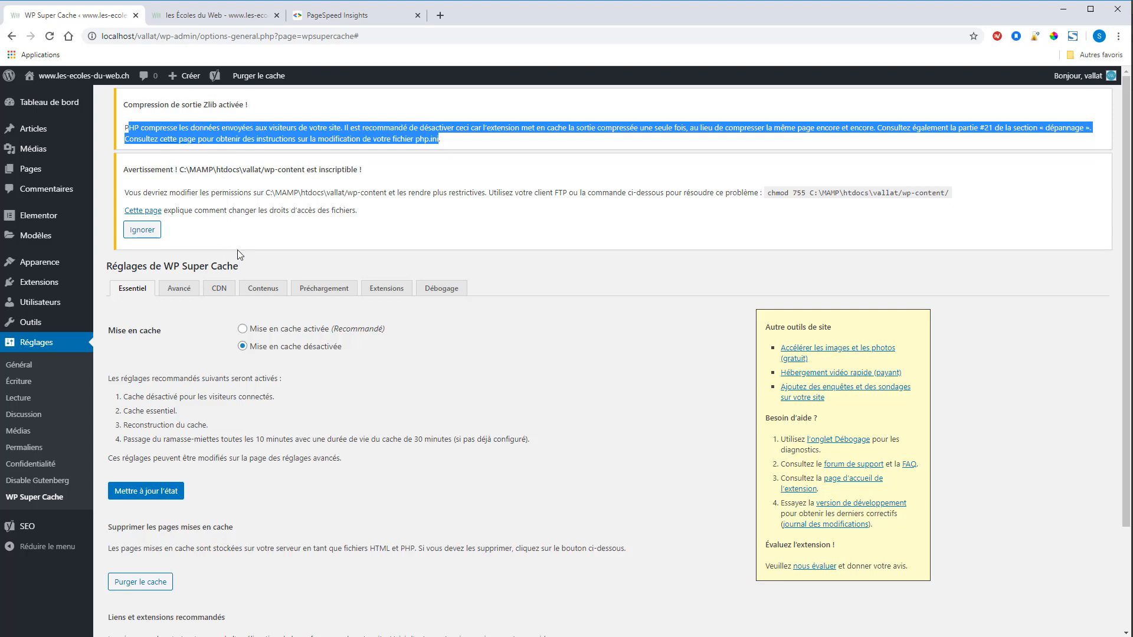
left_click(243, 329)
left_click(142, 494)
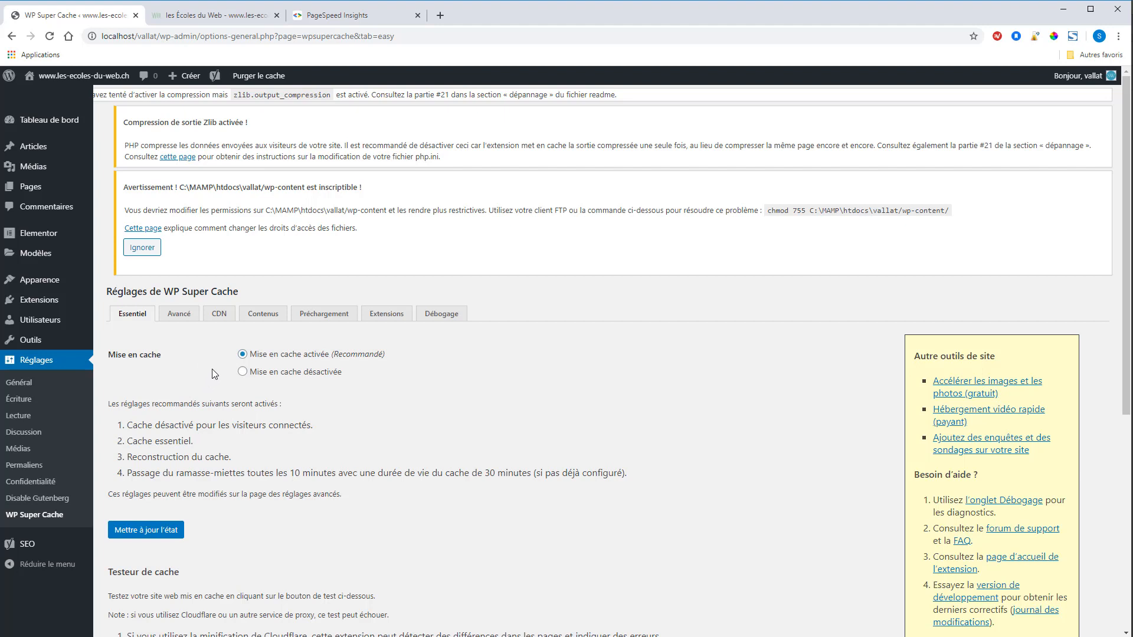
Review the advanced WP Super Cache settings, including cache method, cache restrictions and cache location.
left_click(177, 317)
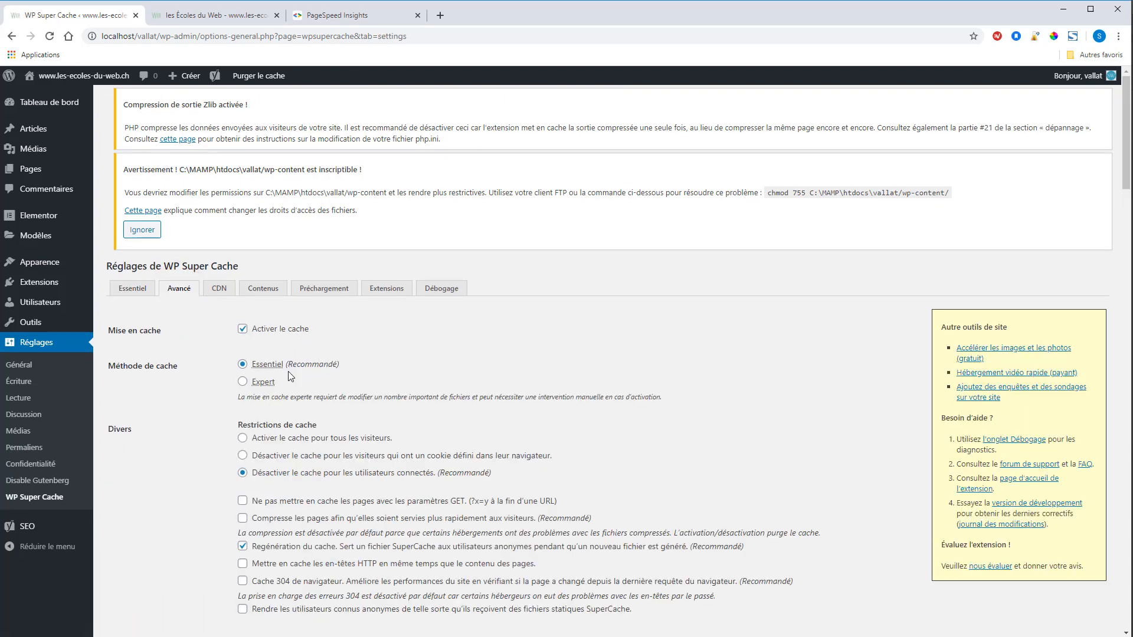
scroll(295, 378, "down", 2)
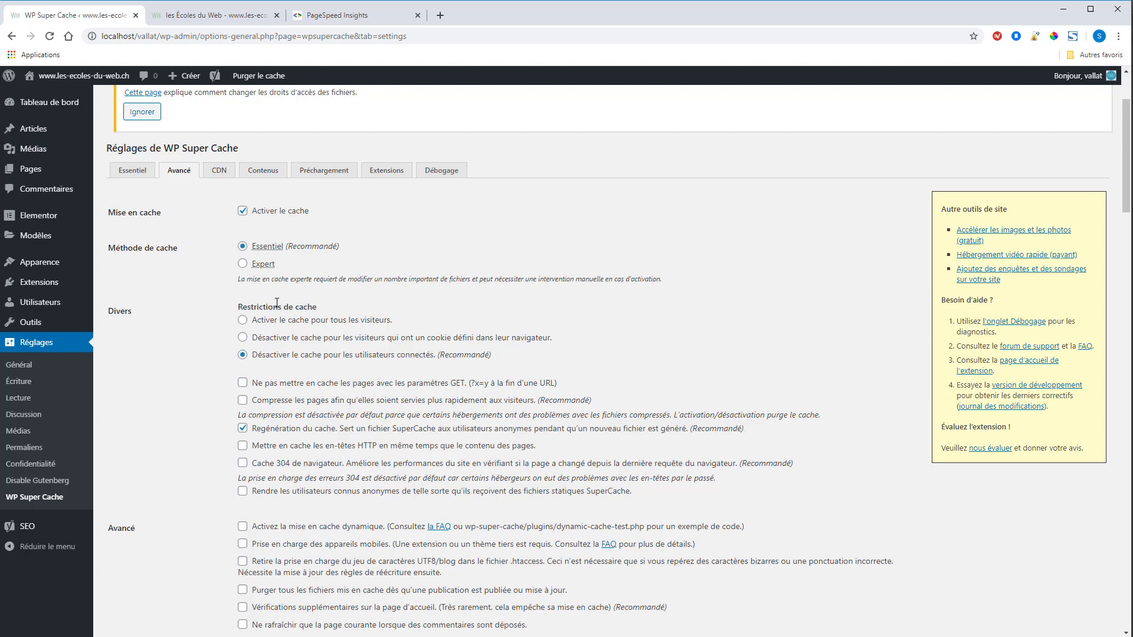
left_click(208, 13)
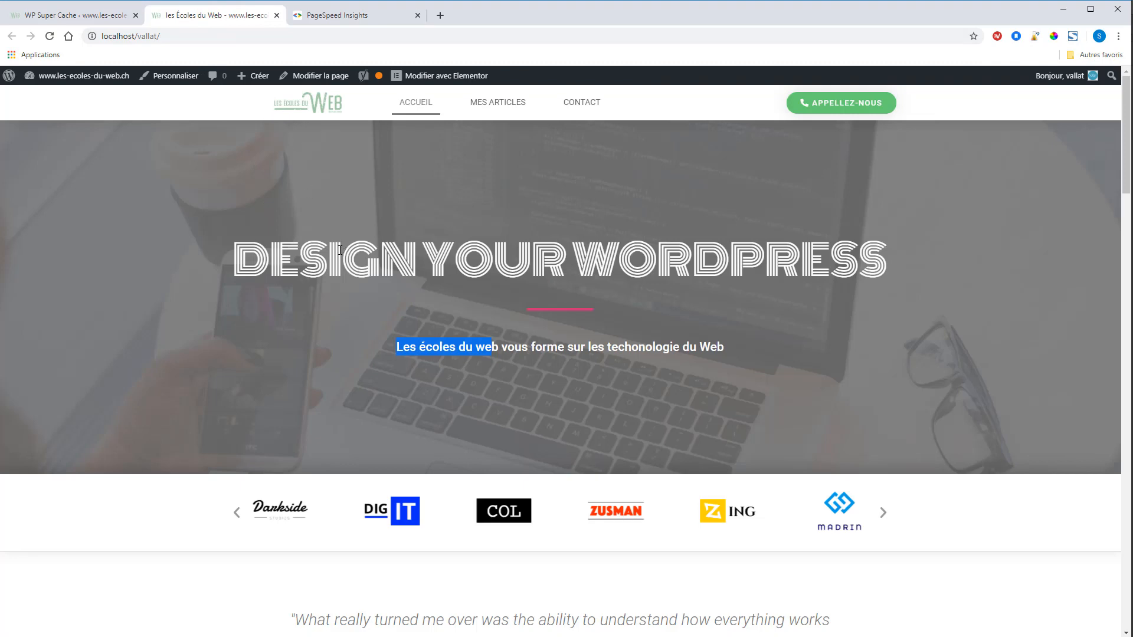
left_click(120, 23)
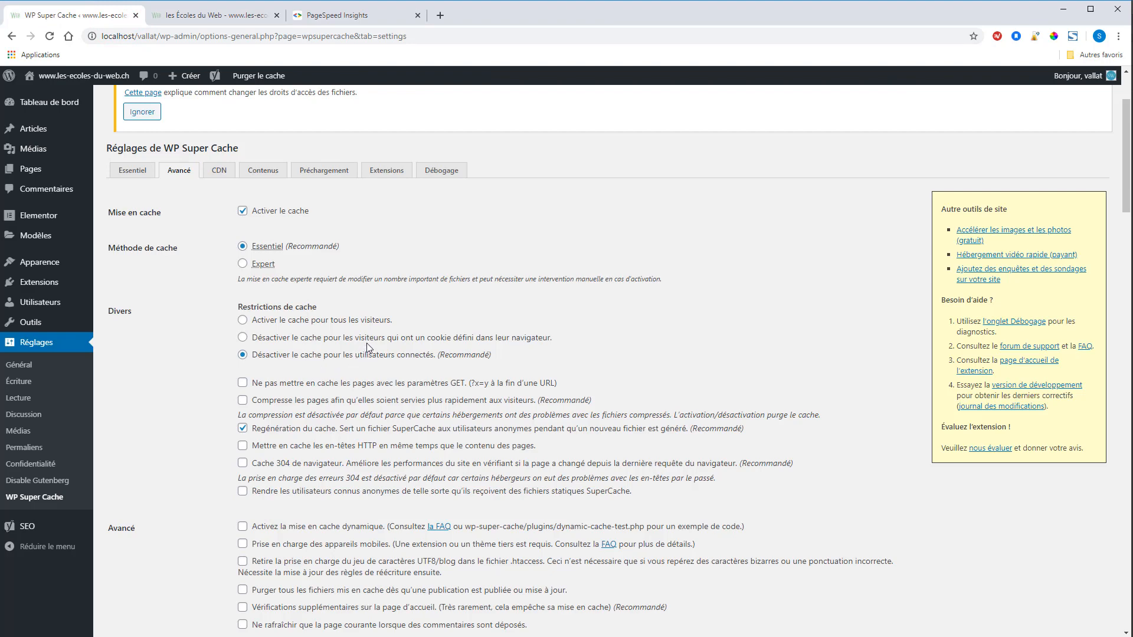
scroll(366, 346, "down", 4)
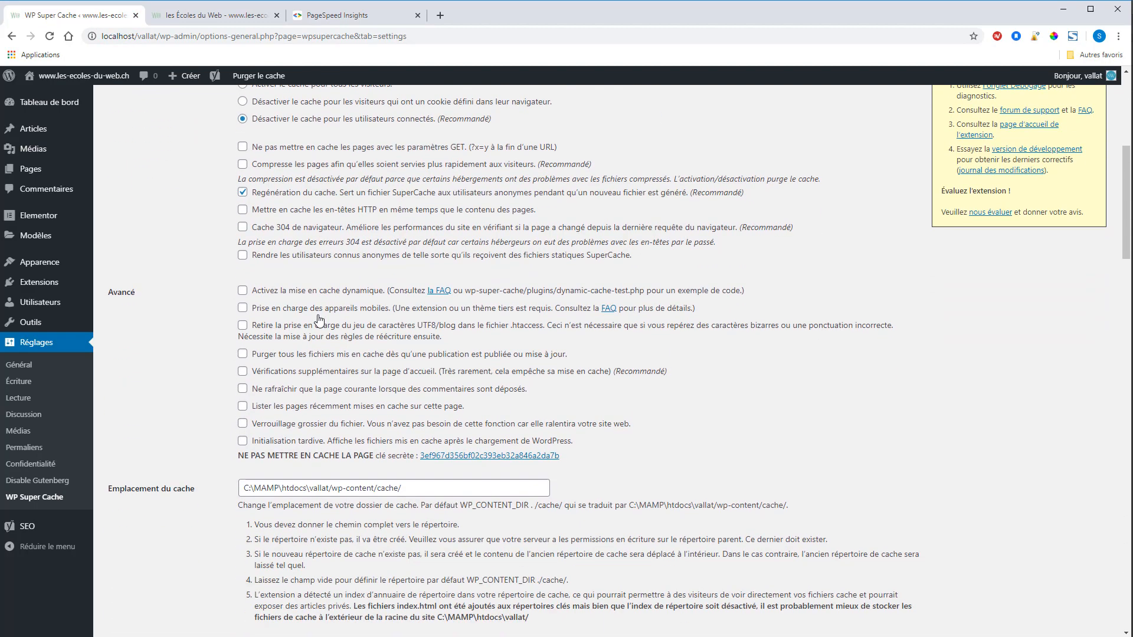
scroll(319, 320, "down", 3)
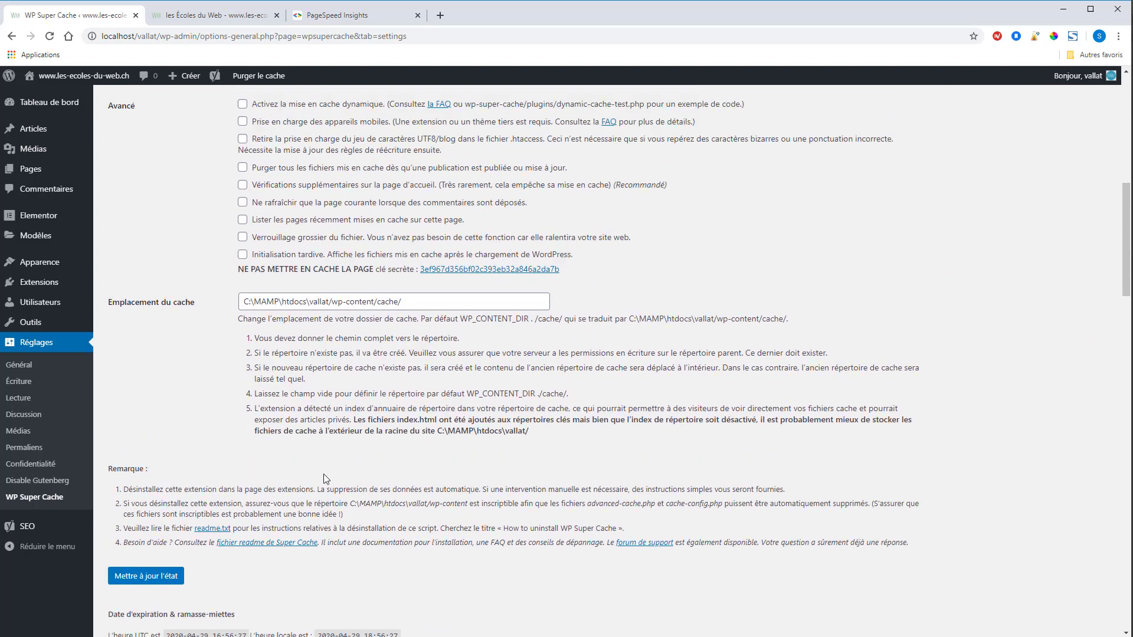
scroll(324, 479, "up", 10)
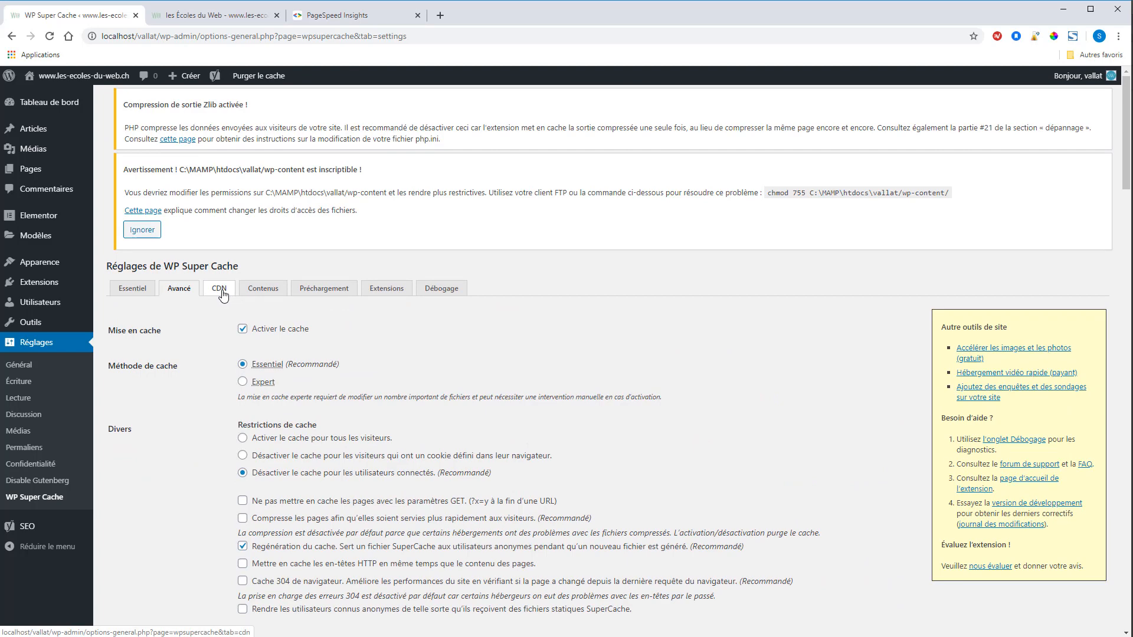
Look at the CDN settings, view the CDN server diagram in Photos, and close the image.
left_click(222, 293)
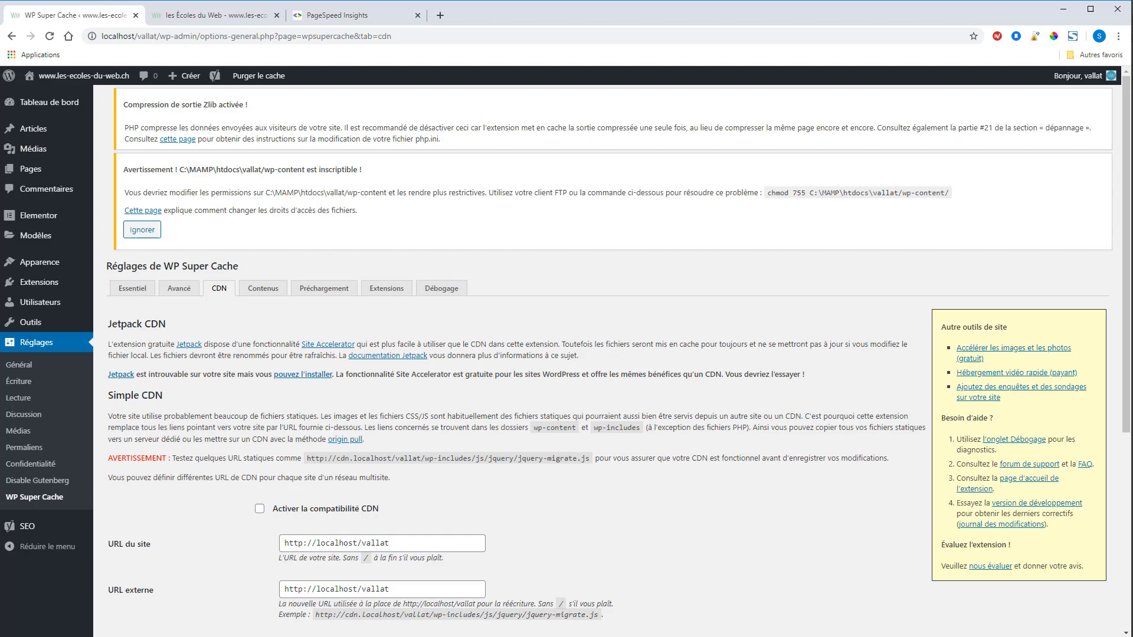
key("alt+Tab")
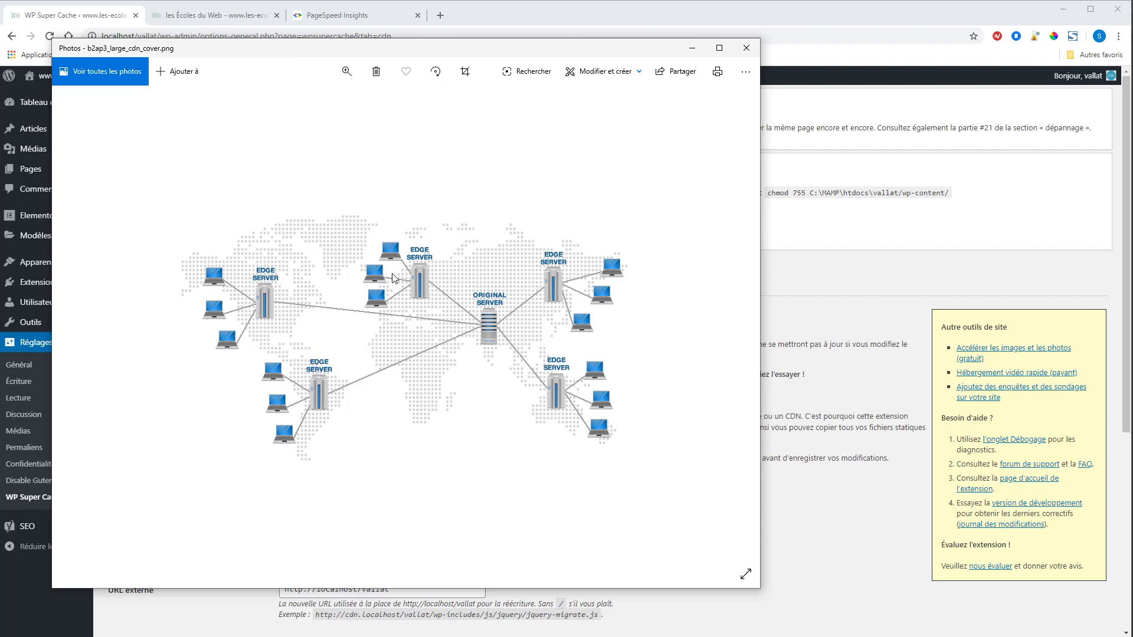
left_click(747, 48)
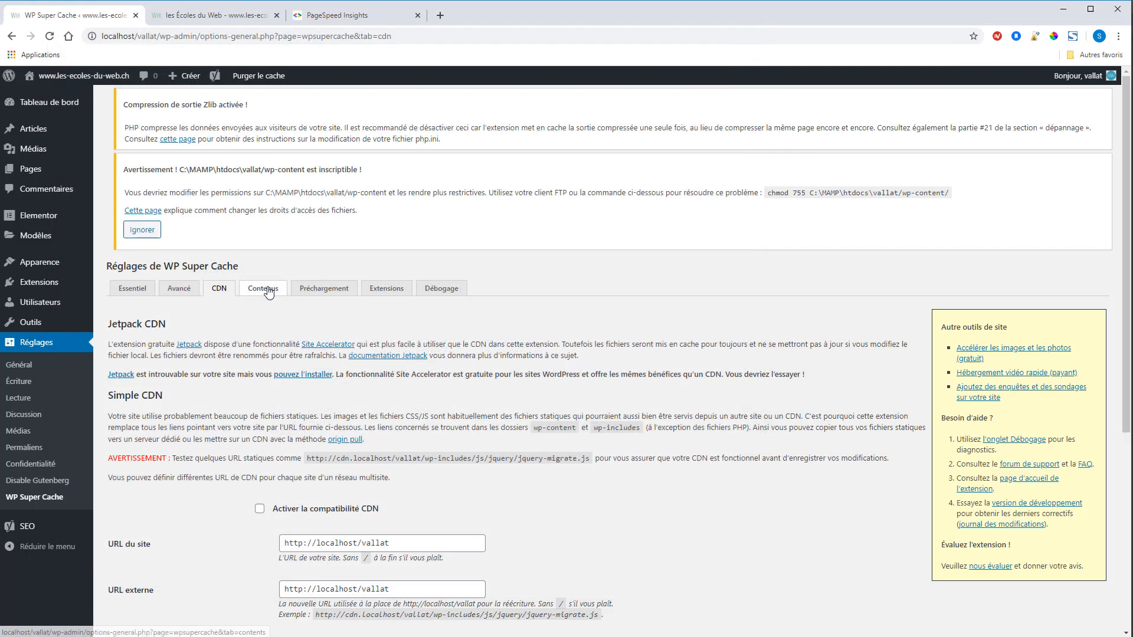
Check the cache contents and the preloading settings of WP Super Cache.
left_click(263, 295)
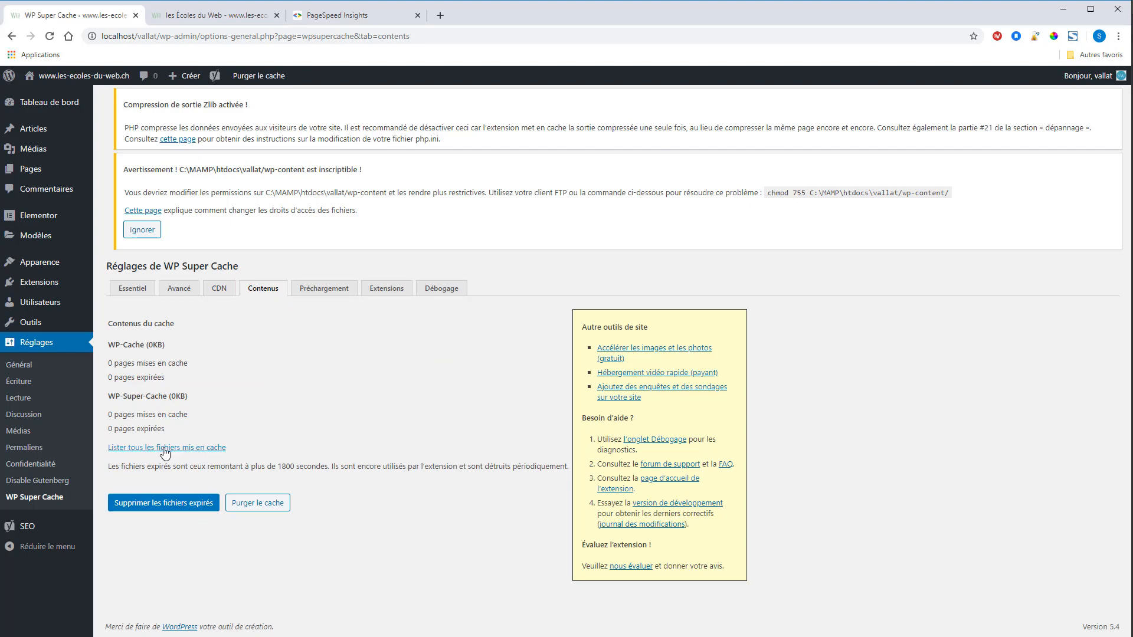
left_click(328, 295)
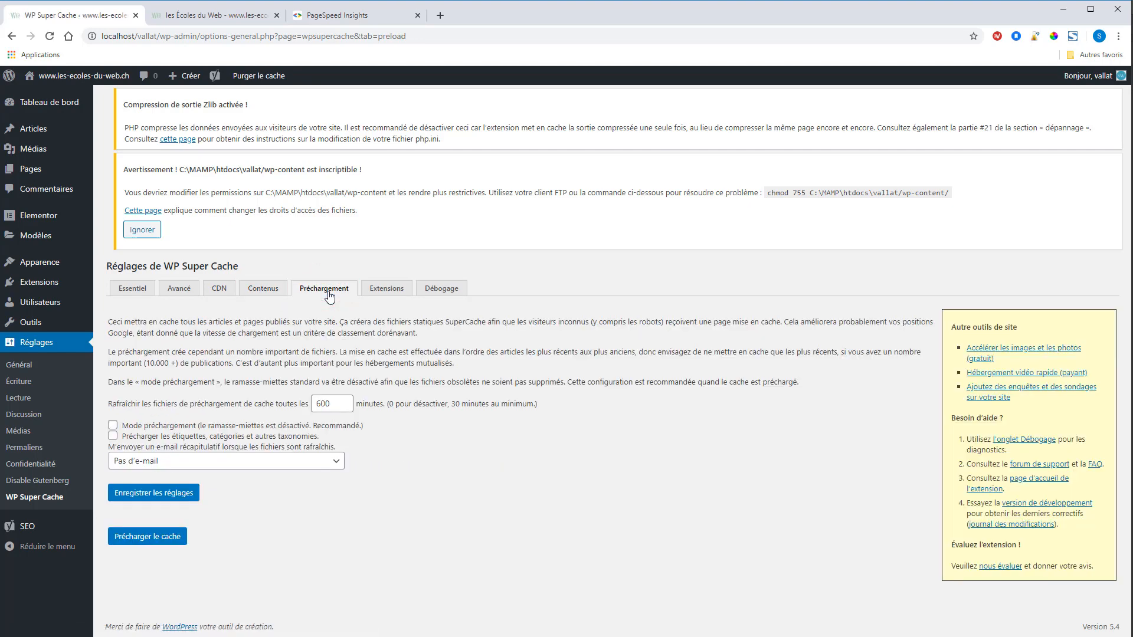
Look through the available WP Super Cache extensions and the plugin's debugging settings.
left_click(389, 294)
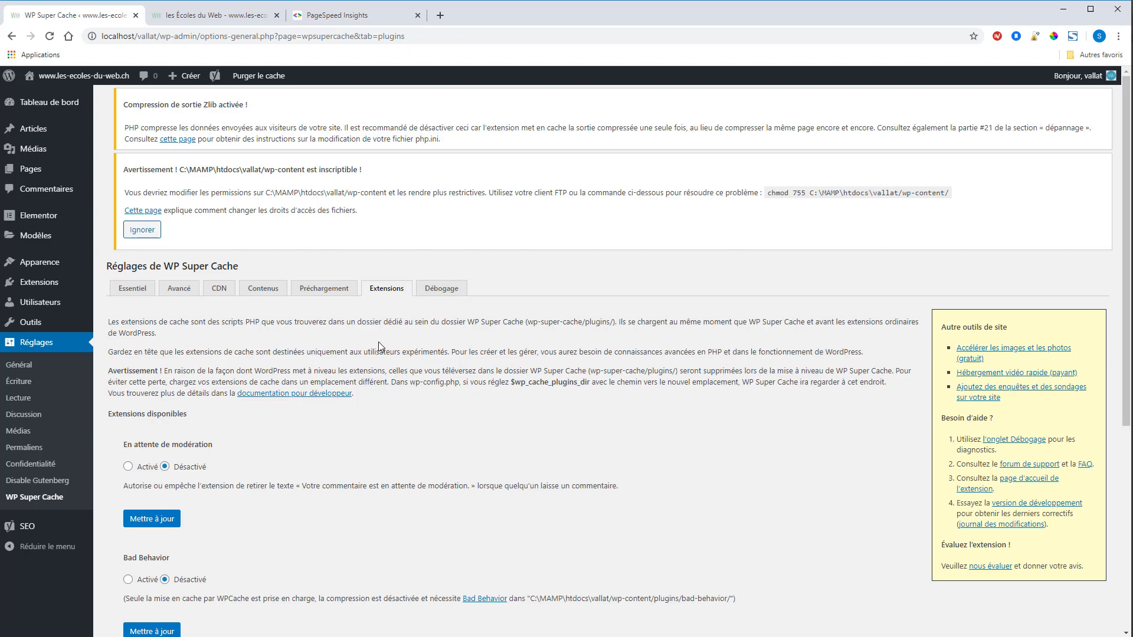
scroll(381, 347, "down", 2)
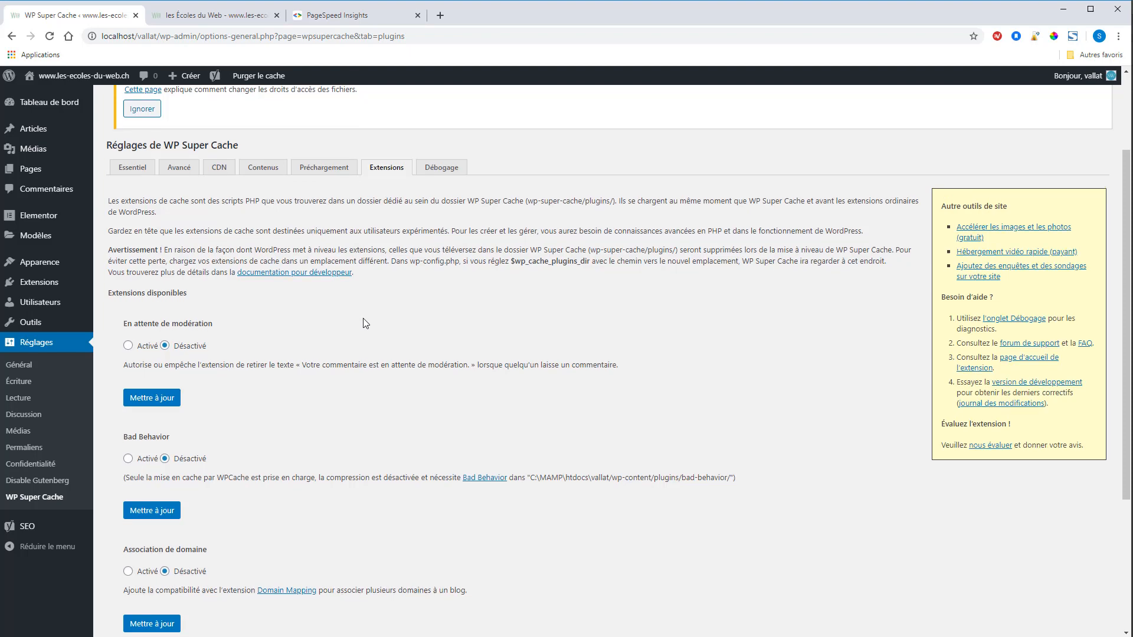
scroll(279, 301, "down", 1)
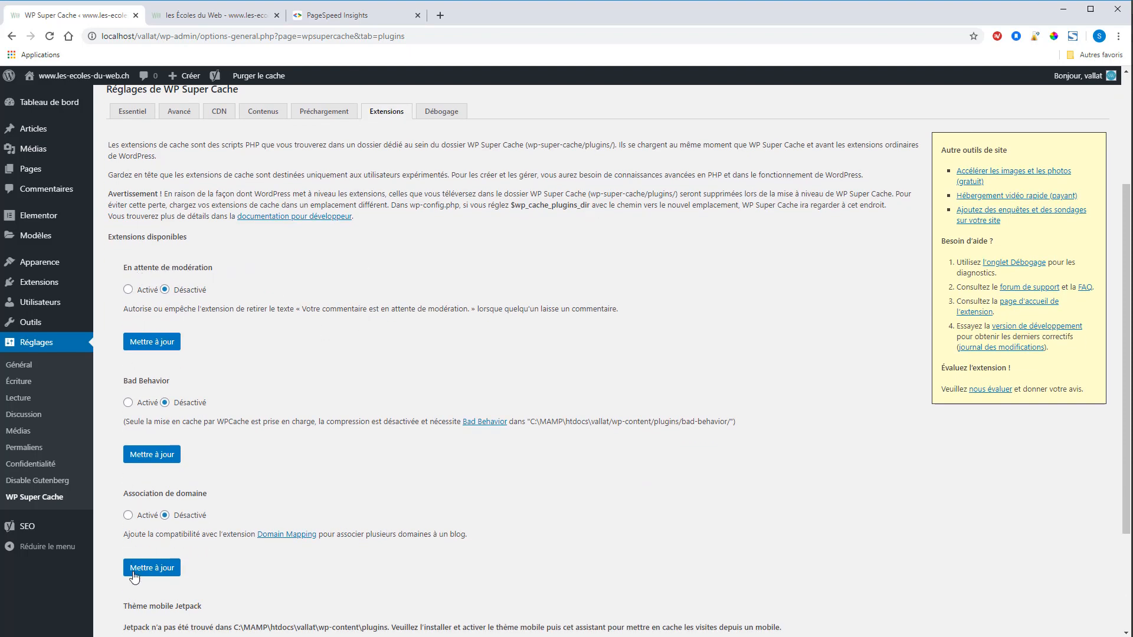
scroll(182, 423, "down", 3)
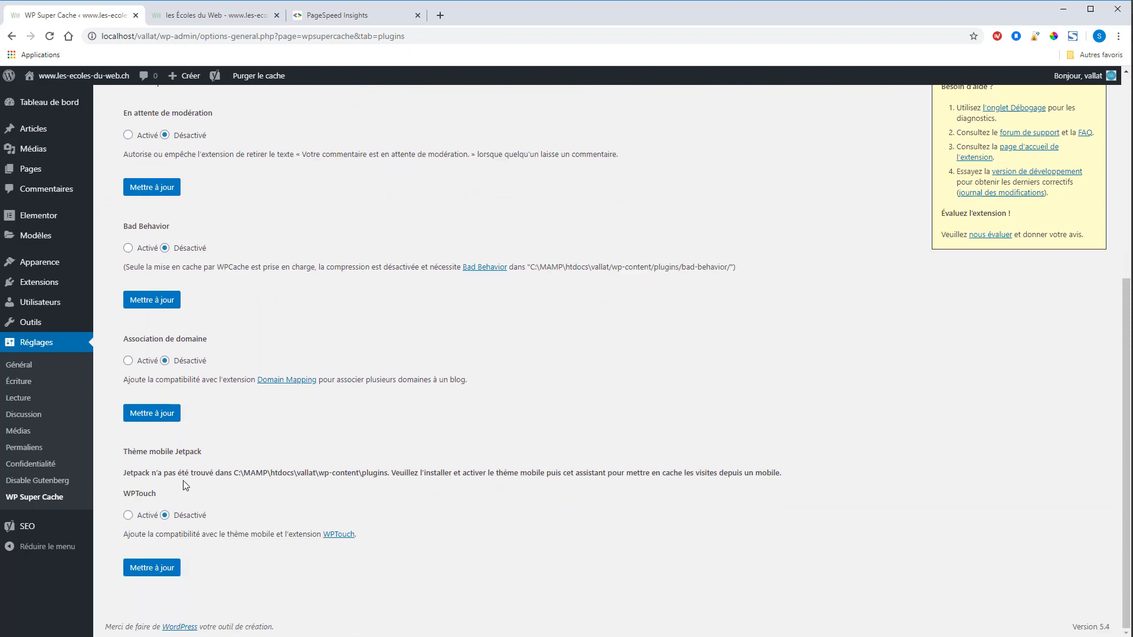
scroll(221, 438, "up", 6)
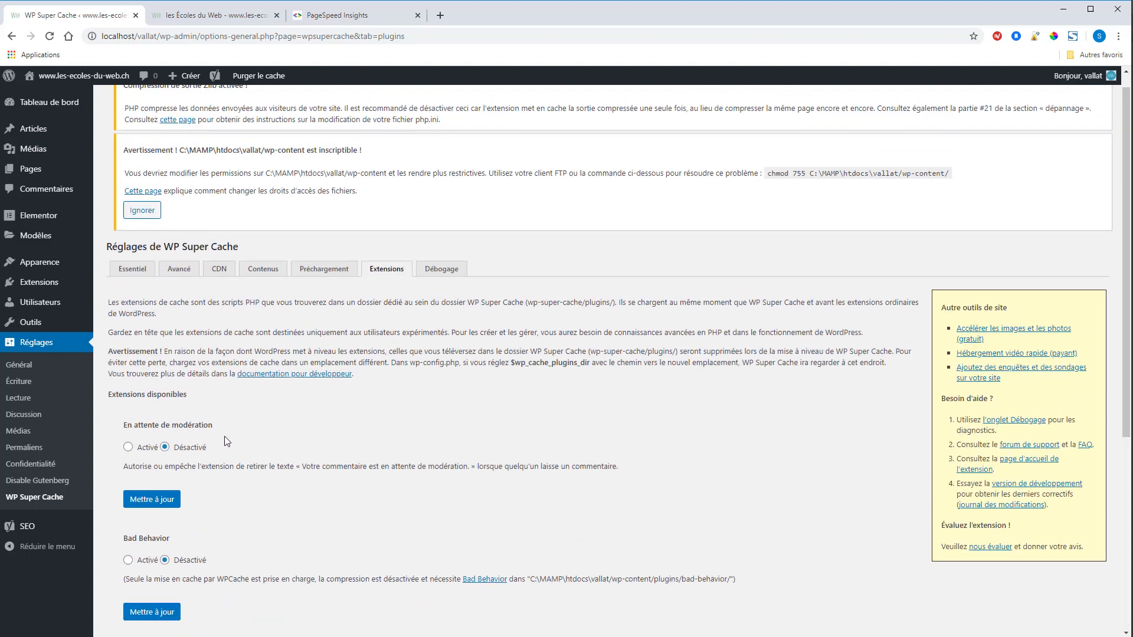
left_click(443, 294)
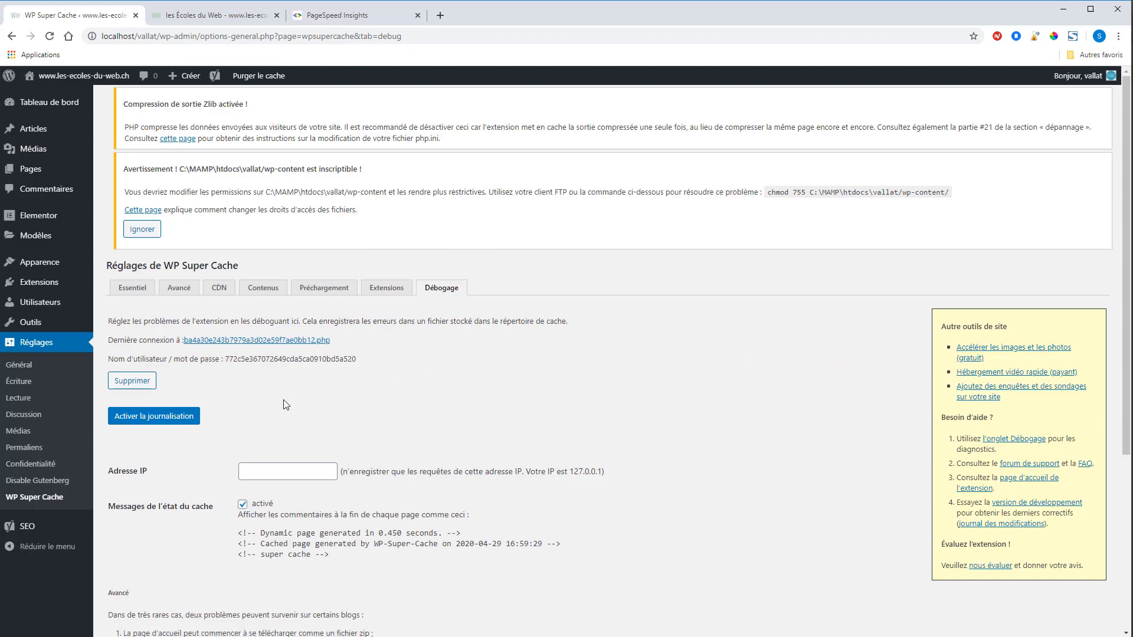
scroll(324, 412, "down", 5)
scroll(284, 409, "up", 5)
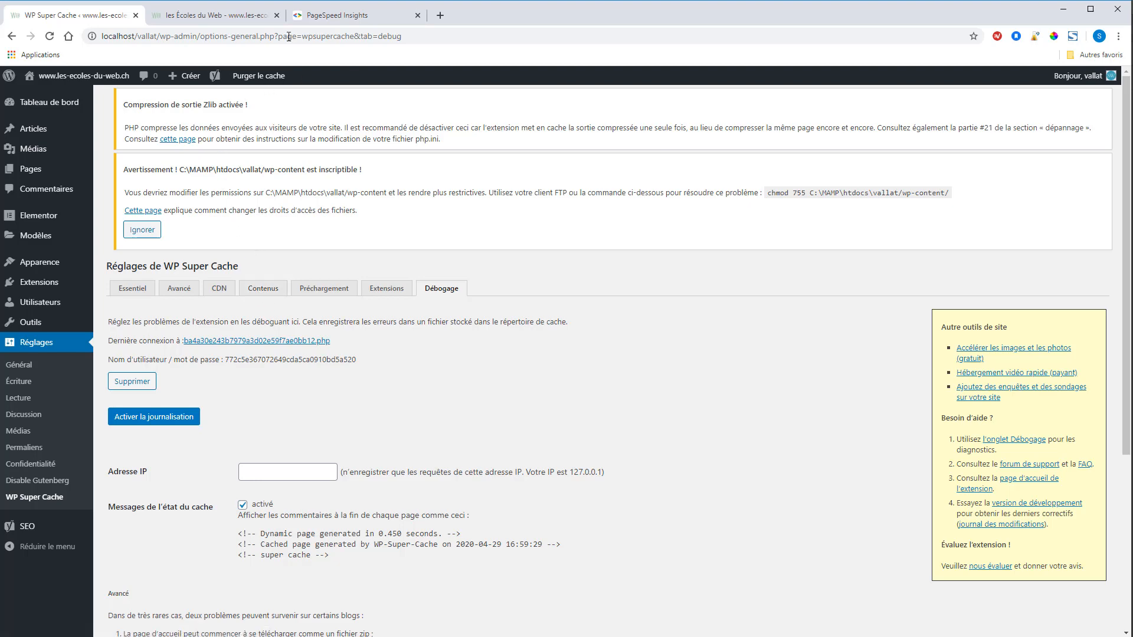
Switch to the open PageSpeed Insights page for analysing a website's loading speed.
left_click(325, 16)
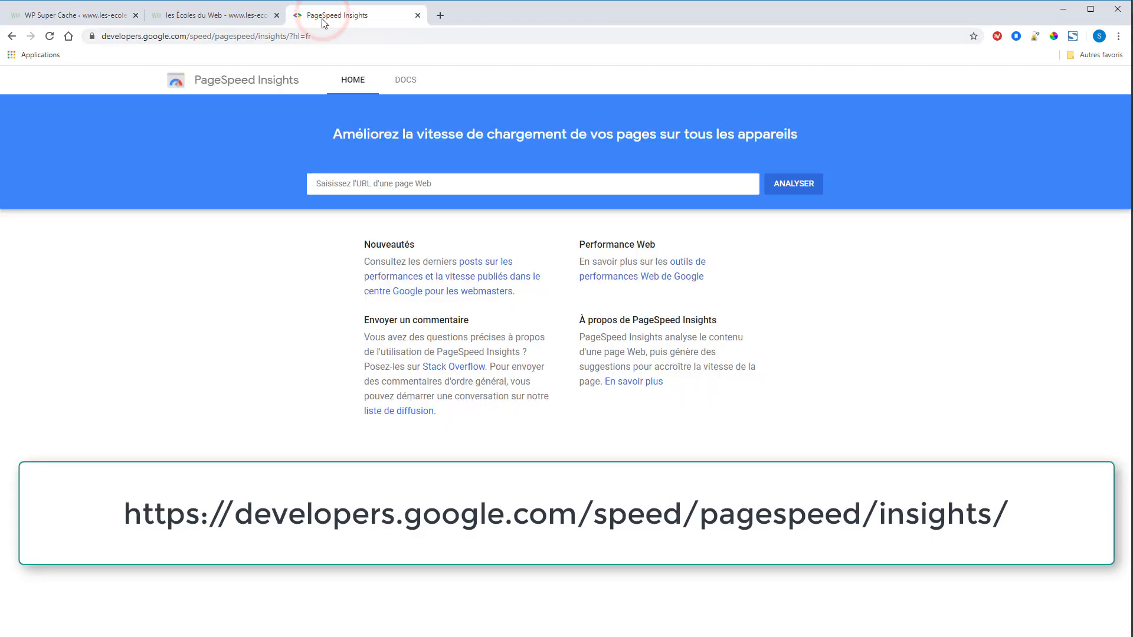